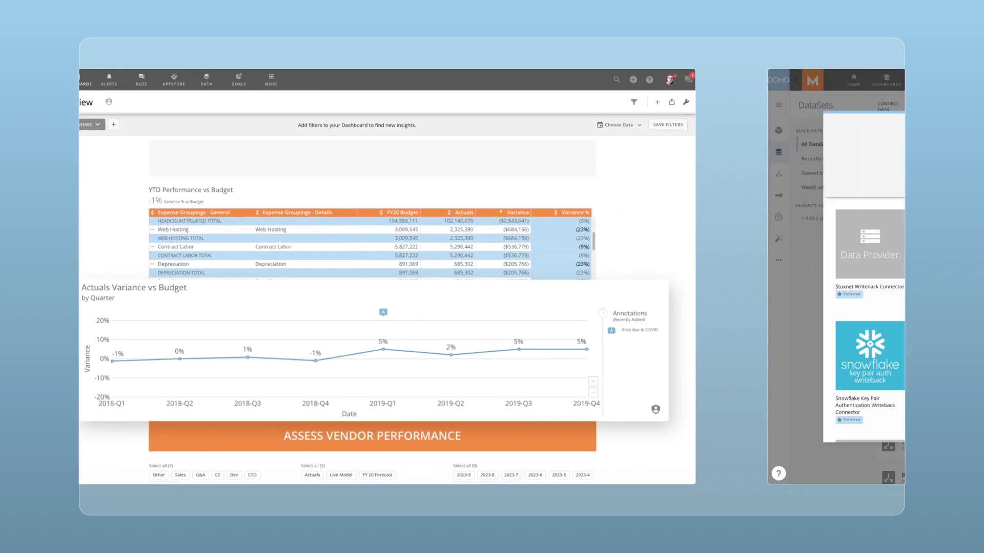
Scroll through the Add New Data connector grid, then close the connector catalogue.
scroll(492, 323, down, 12)
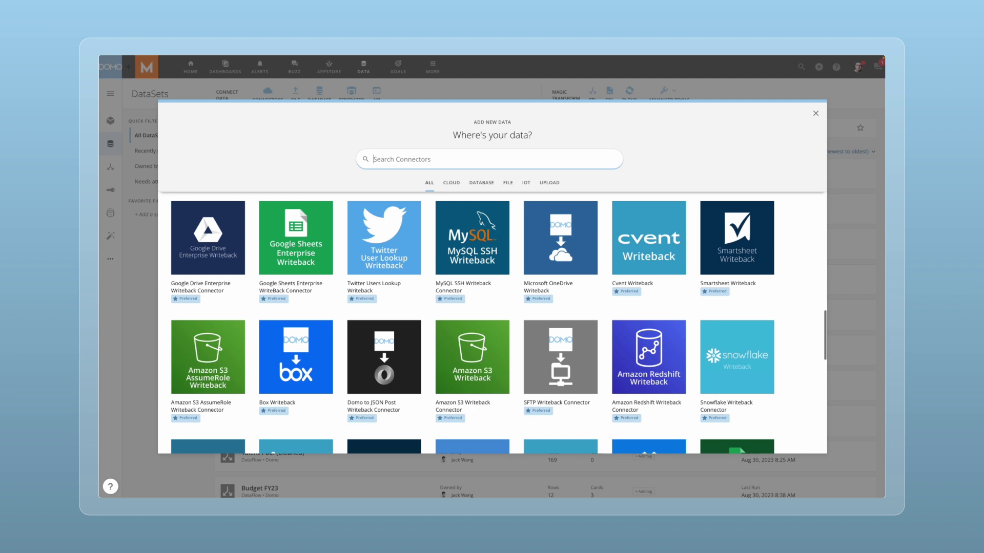
scroll(492, 323, down, 1)
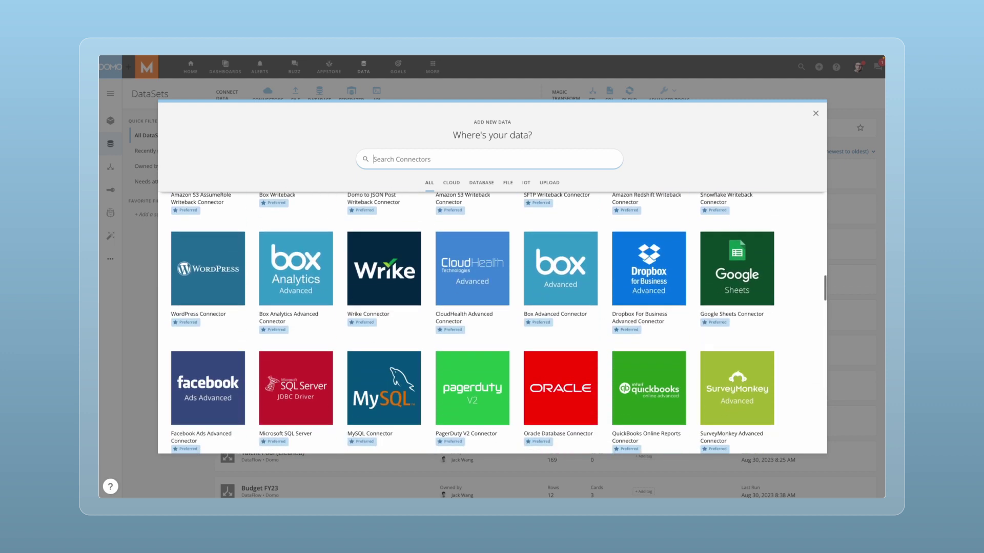
key(Escape)
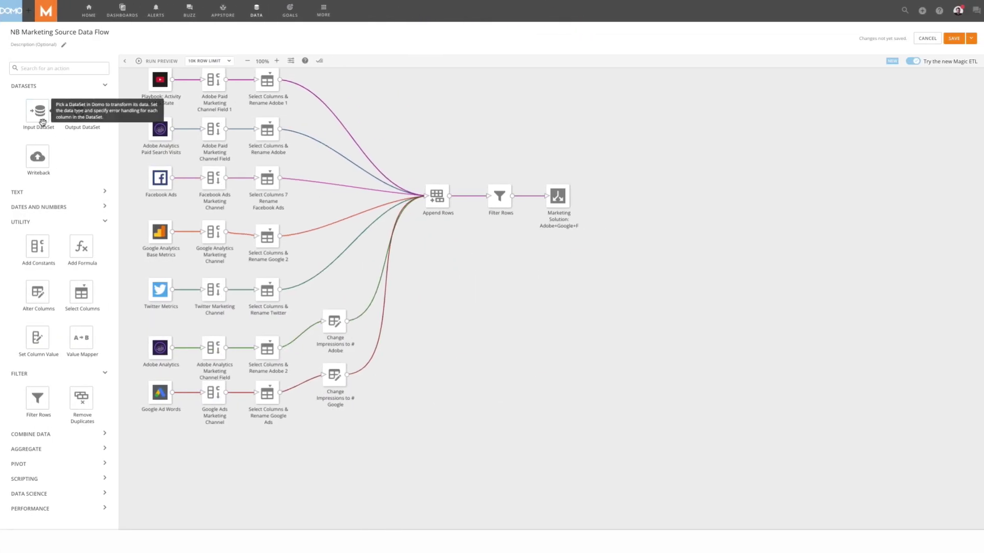
Add an Input DataSet step using DC - Google Ads to the marketing data flow.
drag(42, 122, 174, 478)
drag(162, 440, 163, 443)
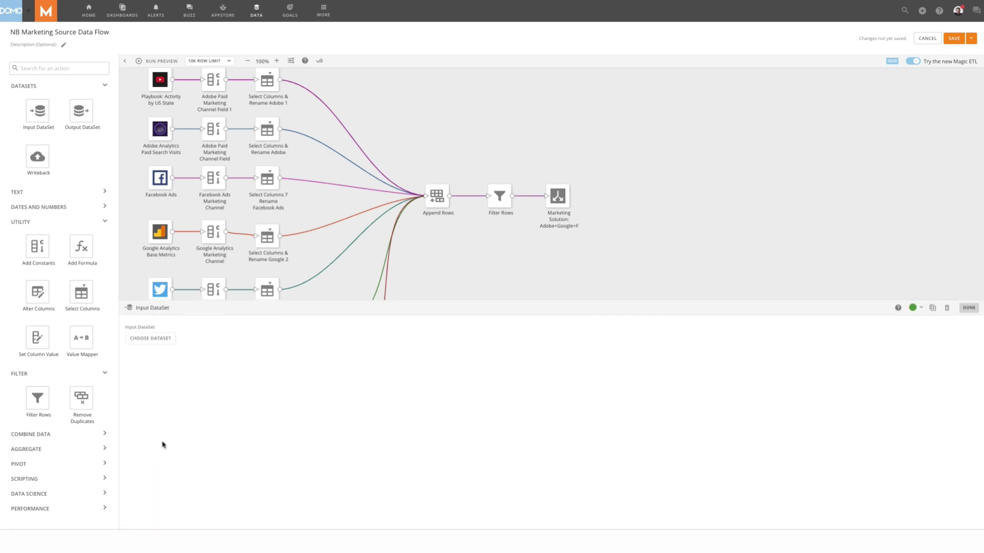
click(162, 342)
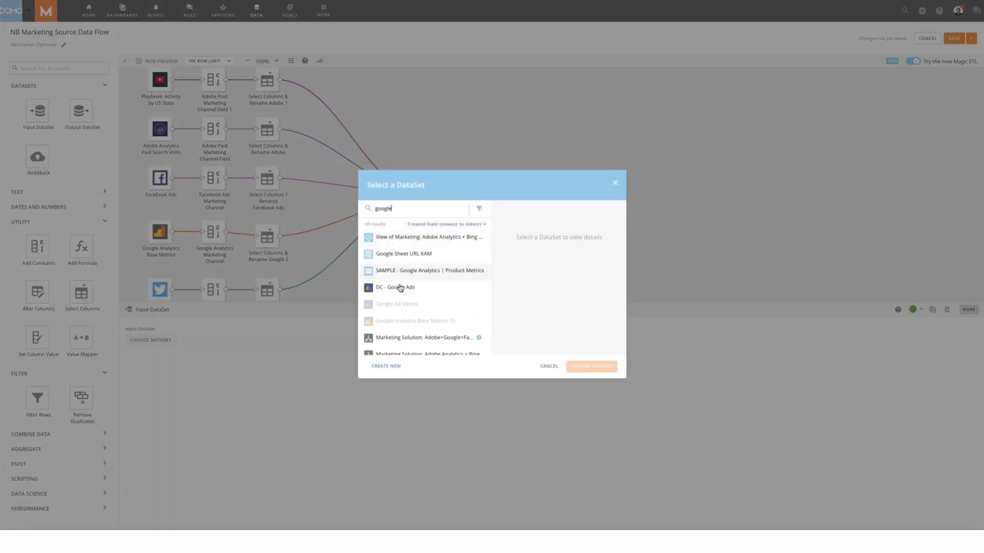
click(400, 288)
click(592, 366)
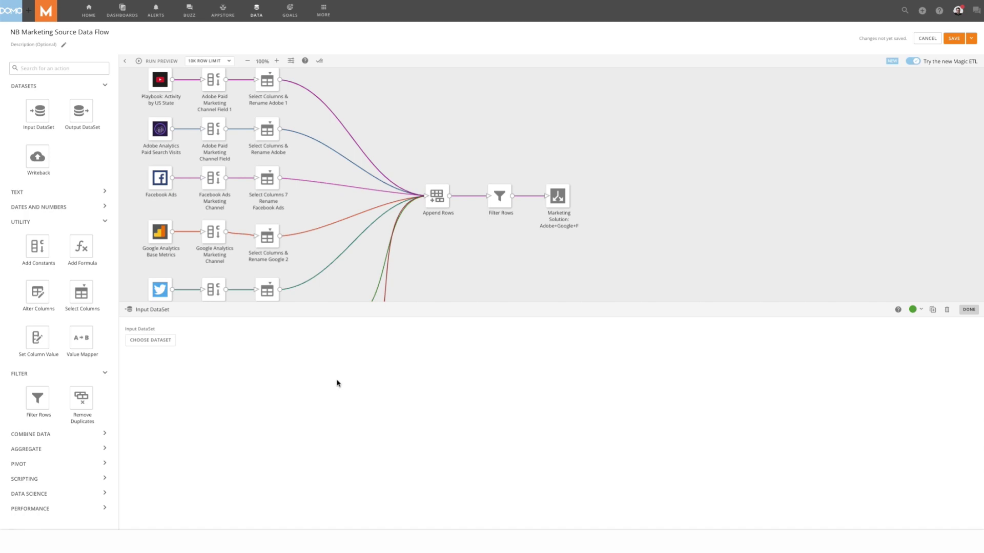
click(975, 313)
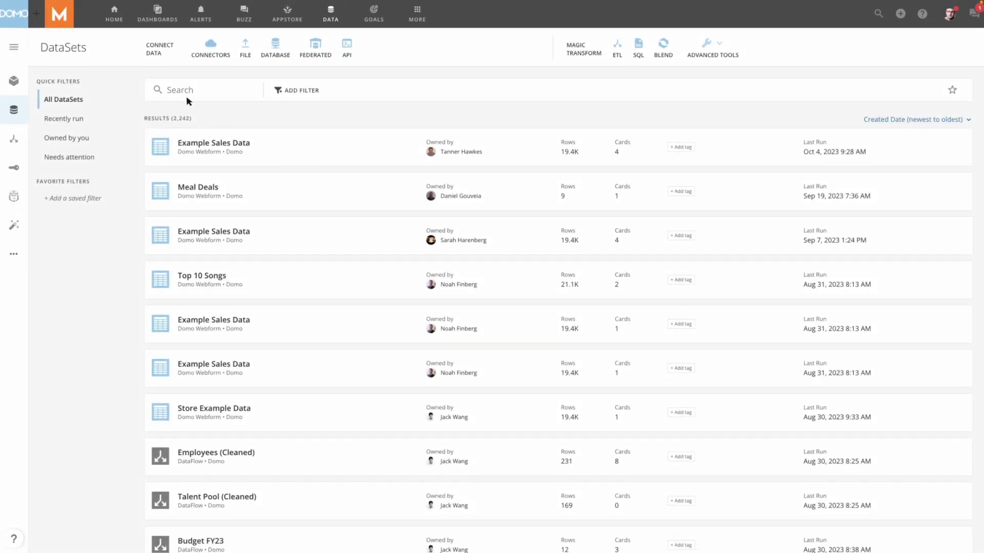
Search 'construction budget' and open the Construction Budget vs. Actual dataset in Views Explorer.
click(180, 92)
text(construction budget)
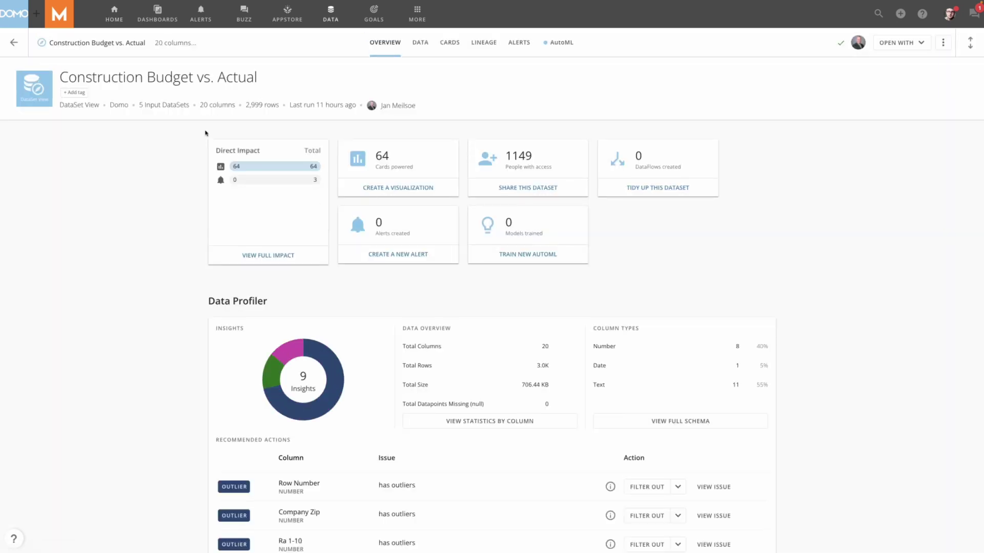
click(918, 46)
click(863, 91)
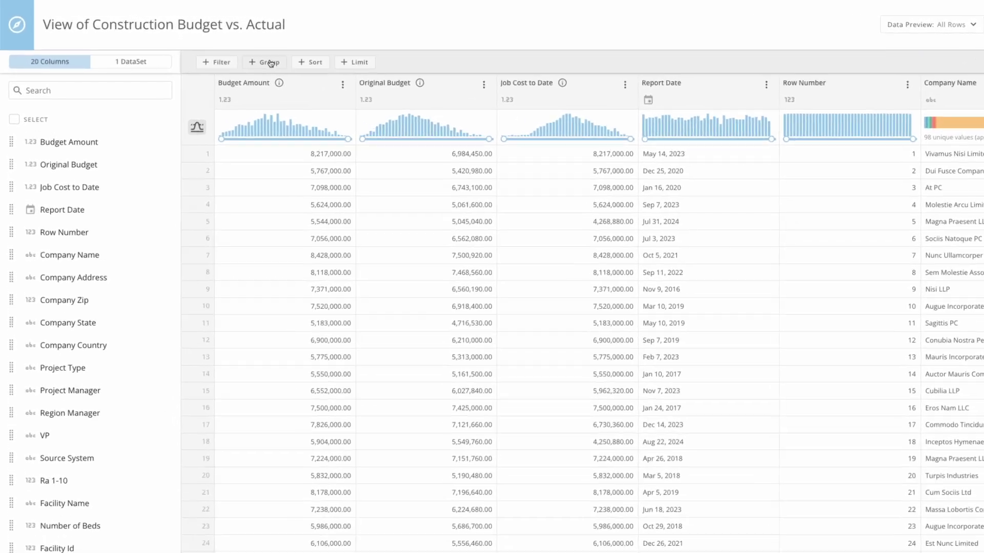
Start a row grouping, cancel it, and save the view as a new DataSet View.
click(278, 65)
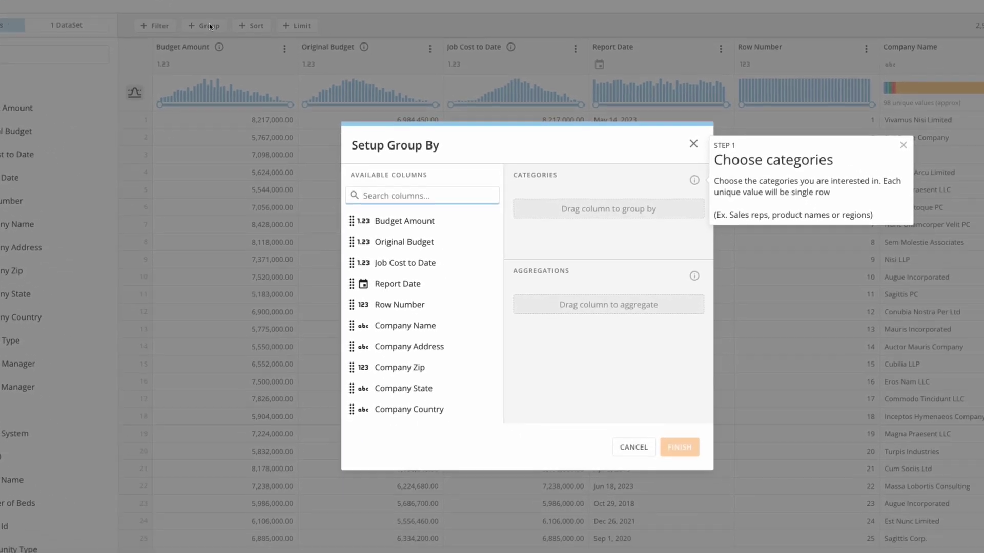
click(613, 430)
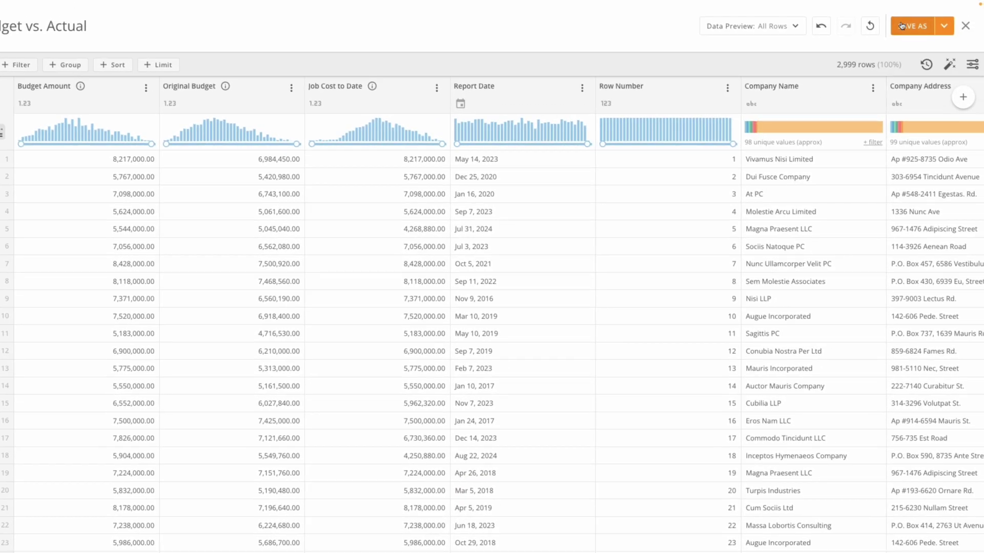
click(902, 26)
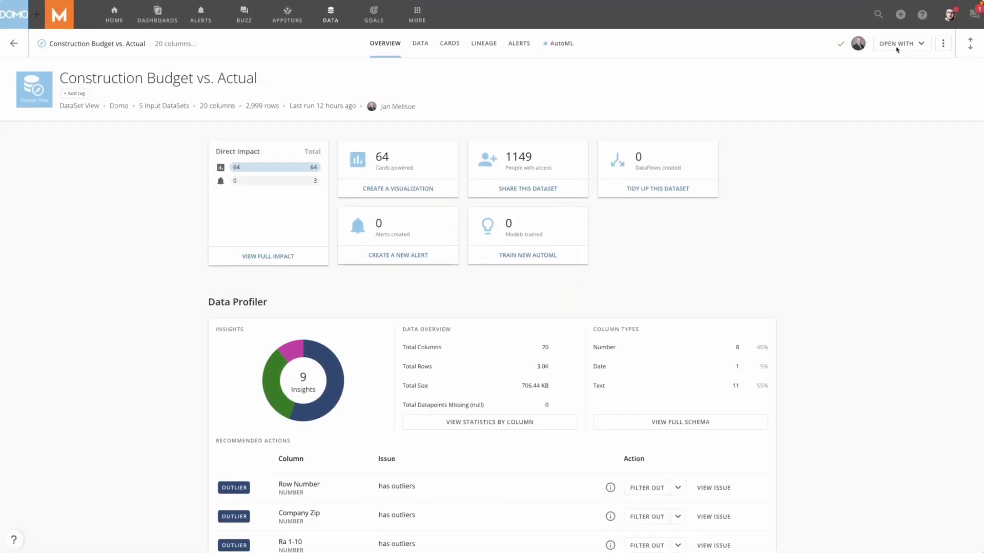
Chart the dataset in Analyzer, trying grouped bars and a pie before settling on horizontal stacked bars.
click(898, 44)
click(846, 65)
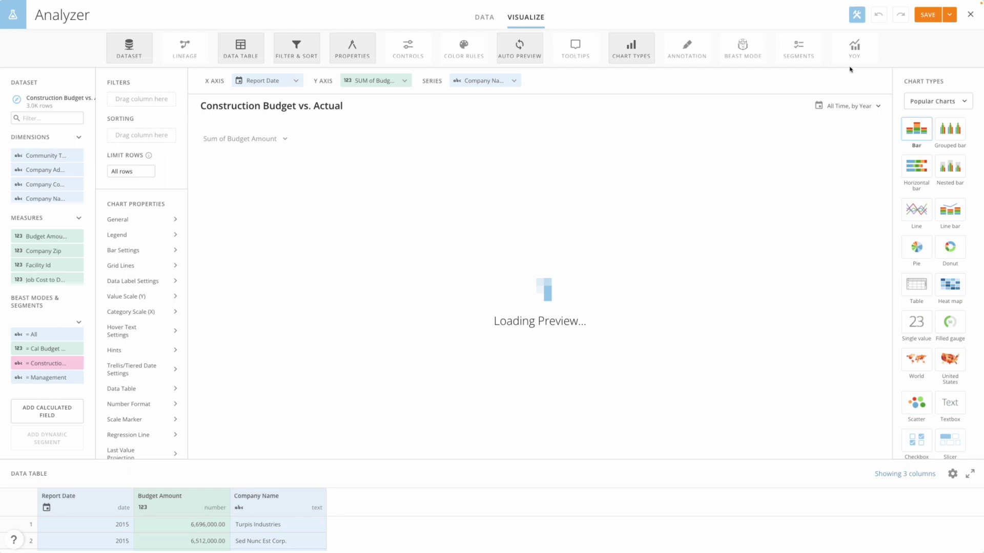
click(942, 131)
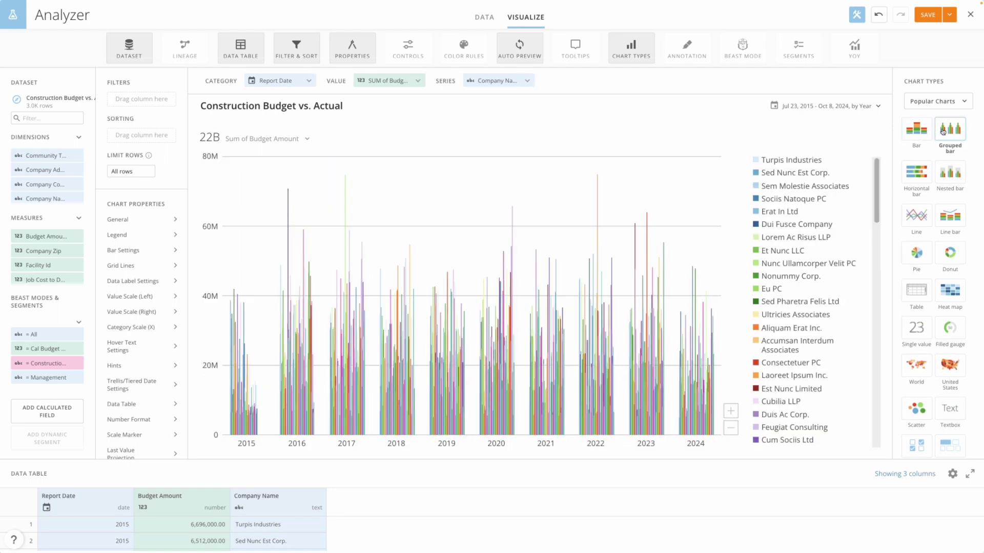
click(915, 254)
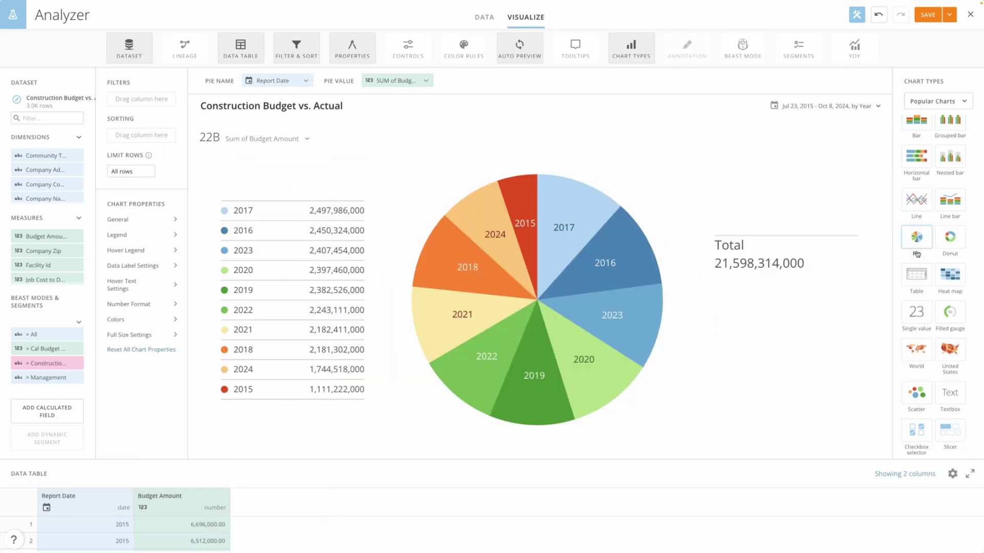
click(915, 162)
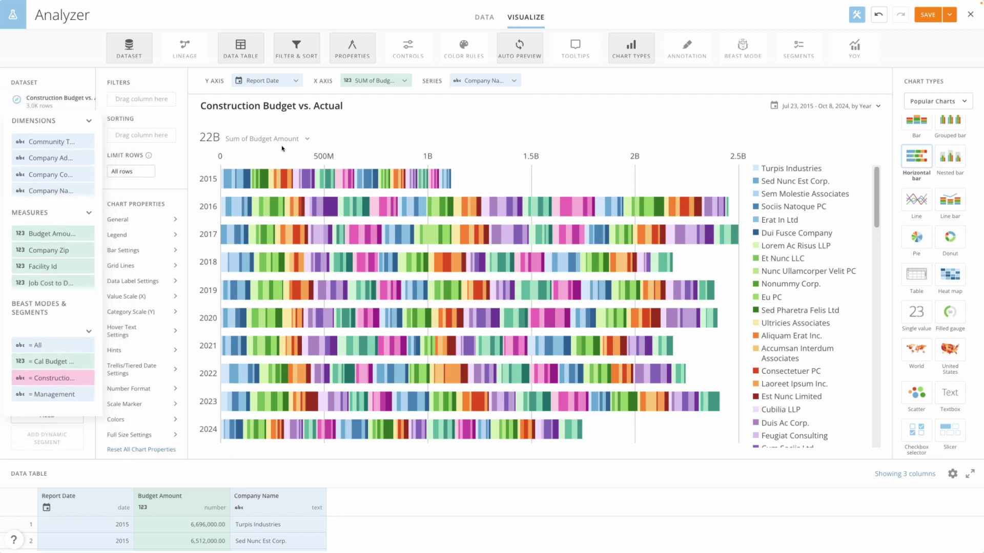
Filter Company Name to five companies, including Adipiscing Lacus Ut PC and Commodo Tincidunt LLC.
drag(46, 197, 139, 100)
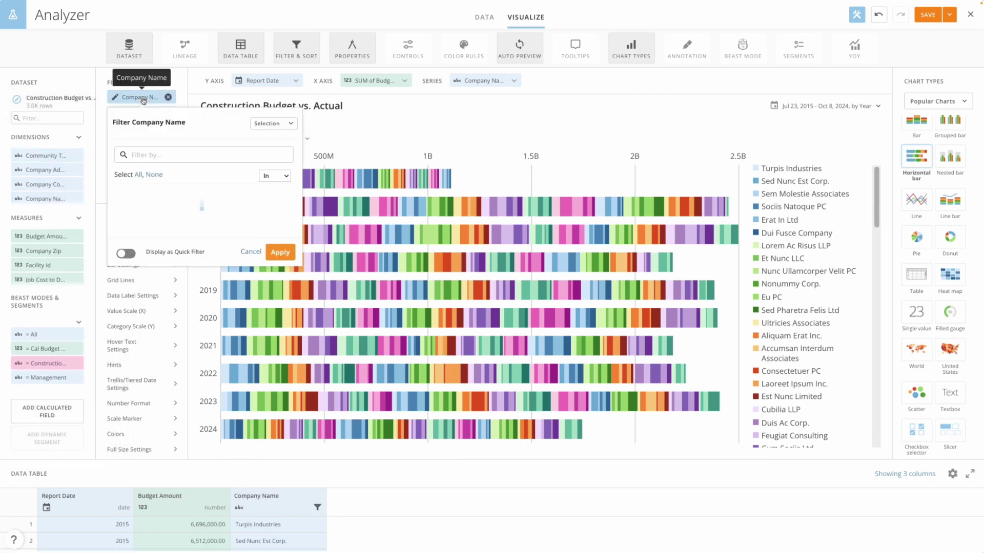
click(119, 222)
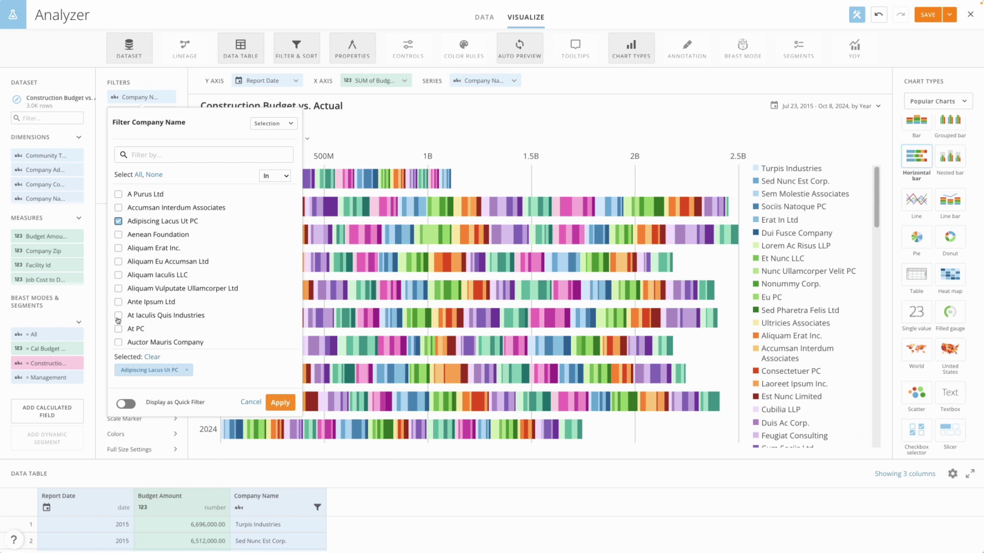
scroll(137, 315, down, 3)
click(119, 271)
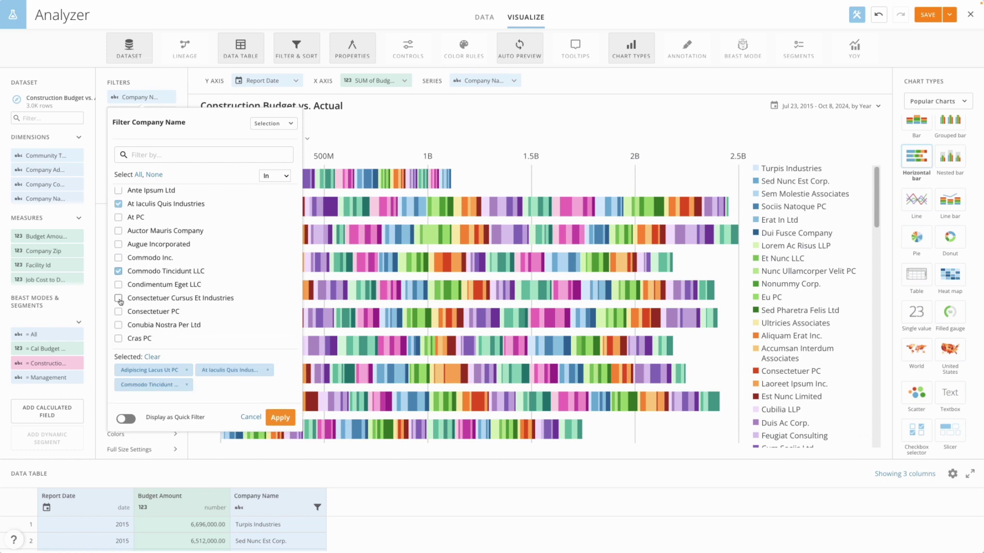
click(123, 338)
click(280, 418)
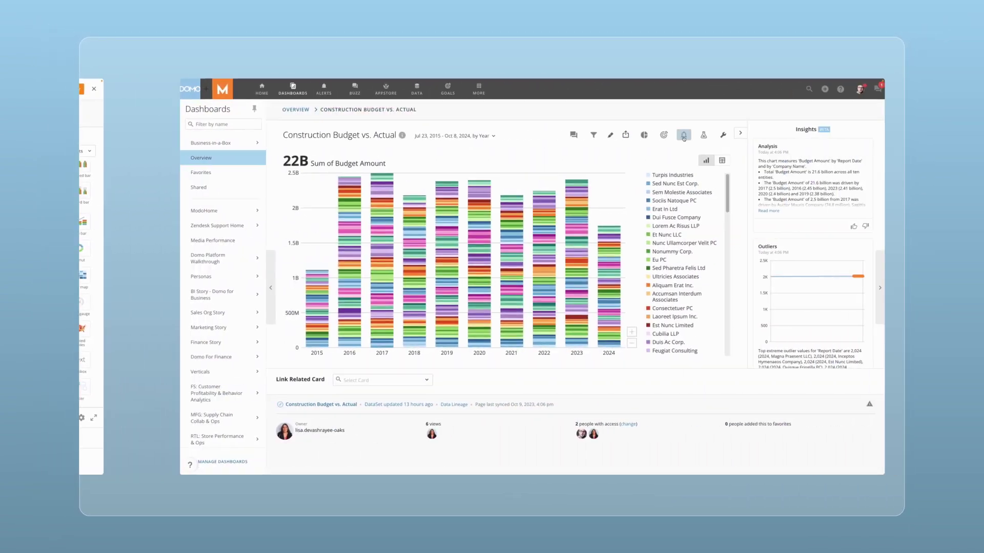
Check the alert rules for the chart card using its alerts bell.
click(683, 135)
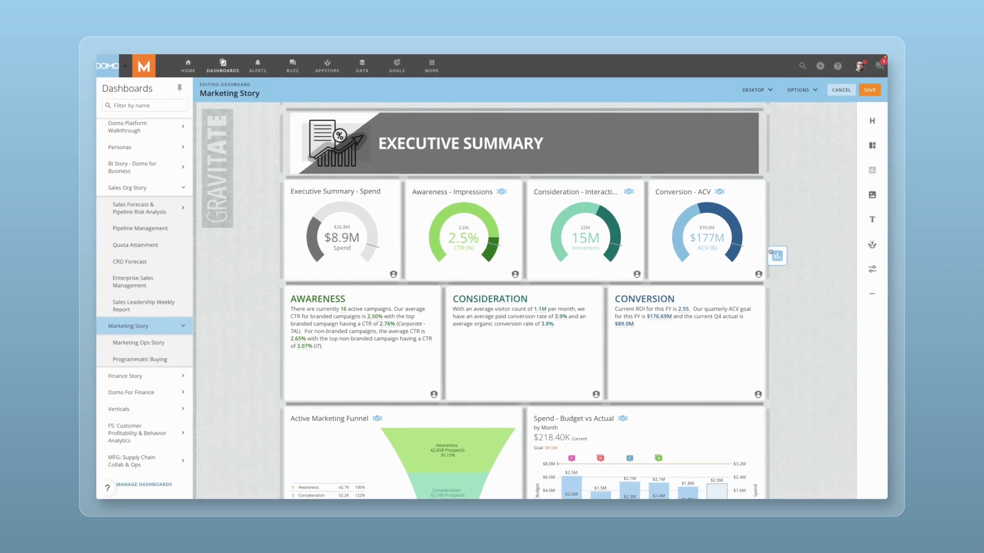
Add the existing Adobe Analytics - Campaigns card after the gauges and save the dashboard.
drag(763, 259, 763, 258)
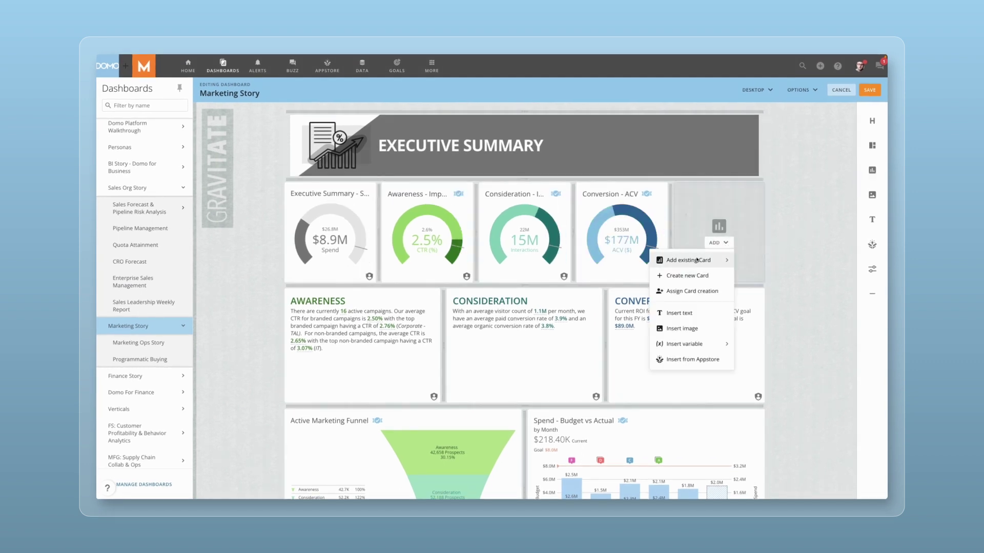
click(684, 260)
text(adobe)
click(683, 356)
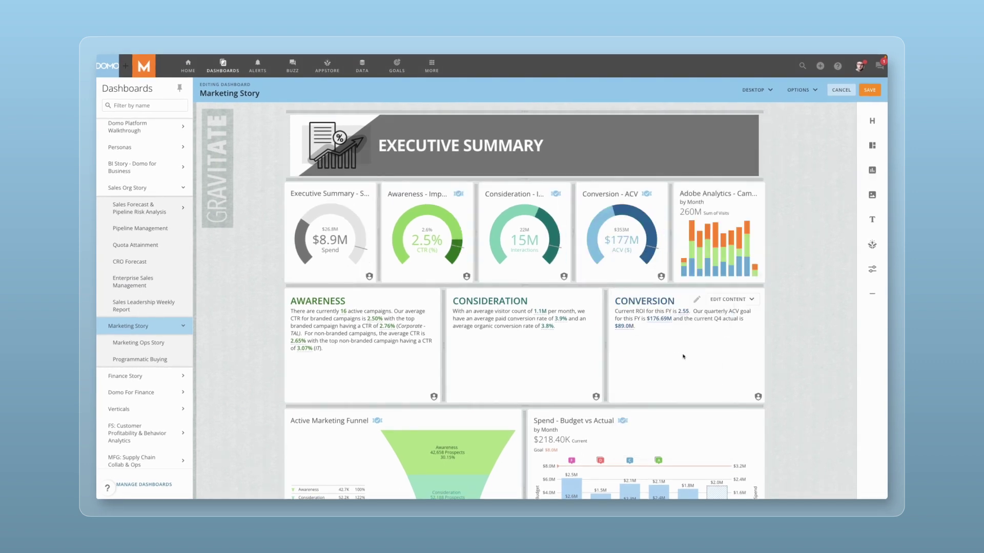
click(870, 90)
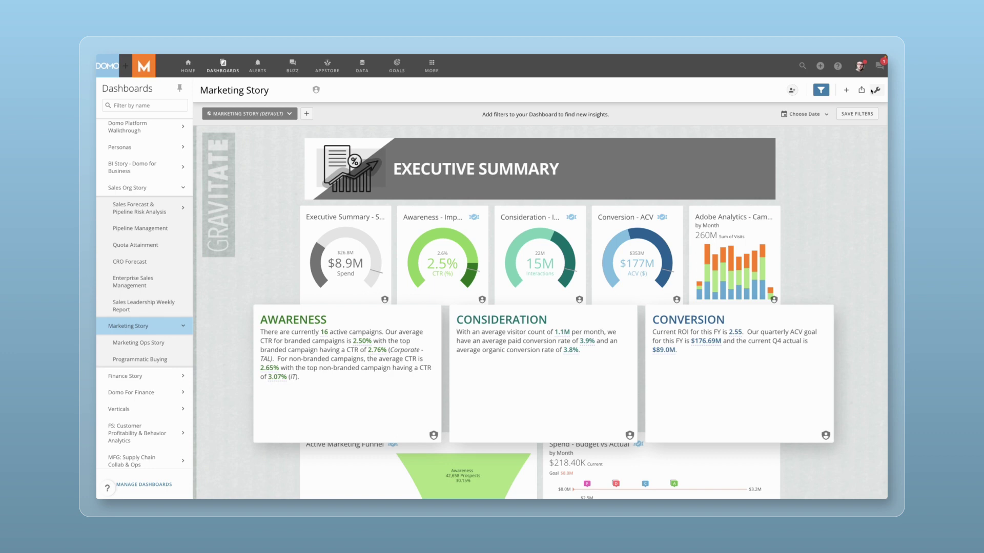
Add an Actual Revenue dashboard filter and switch to the Mobile layout view.
click(308, 115)
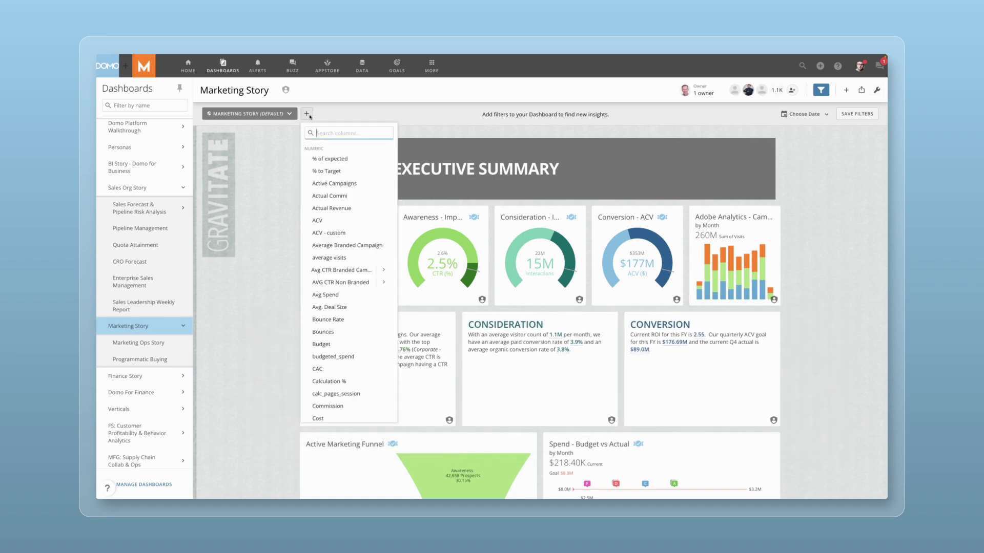
click(339, 207)
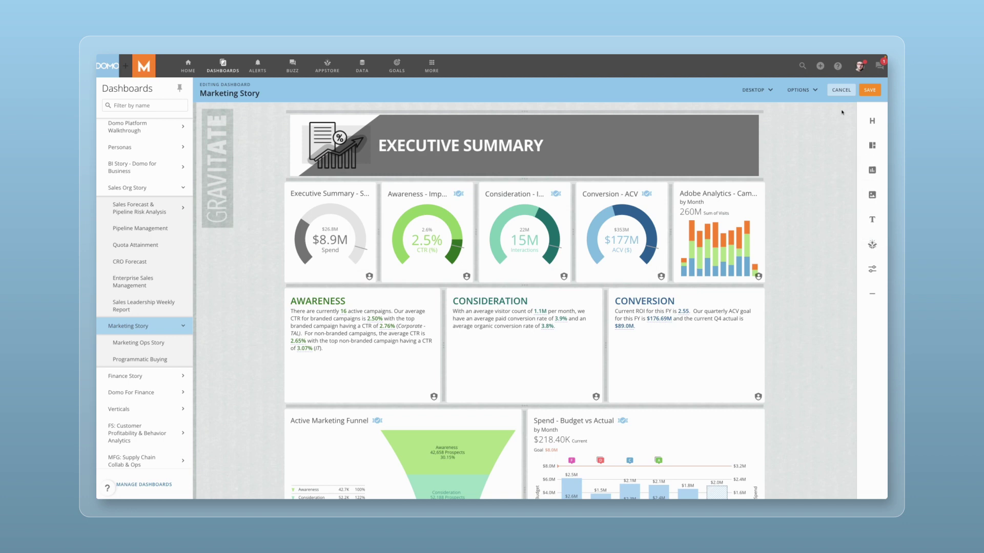
click(770, 91)
click(765, 127)
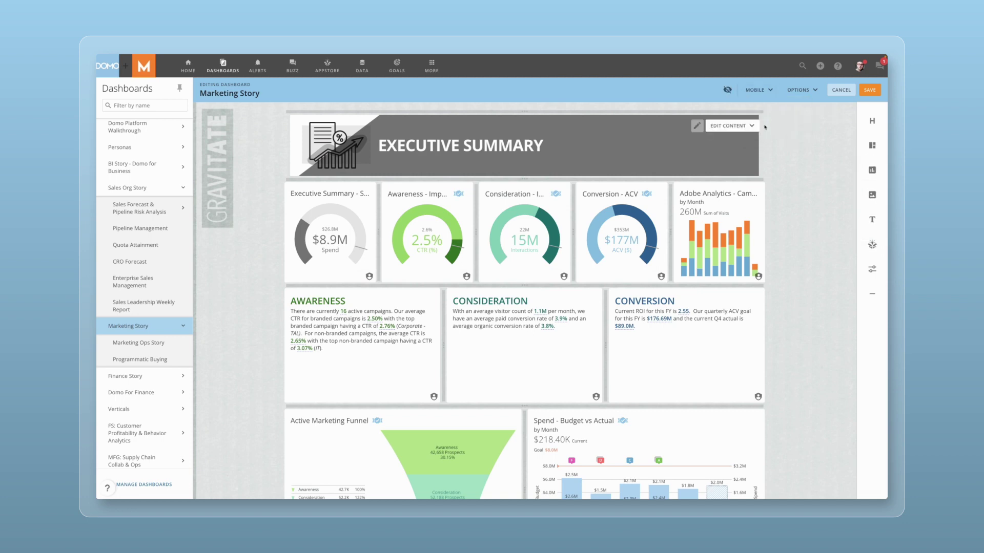
scroll(687, 206, down, 15)
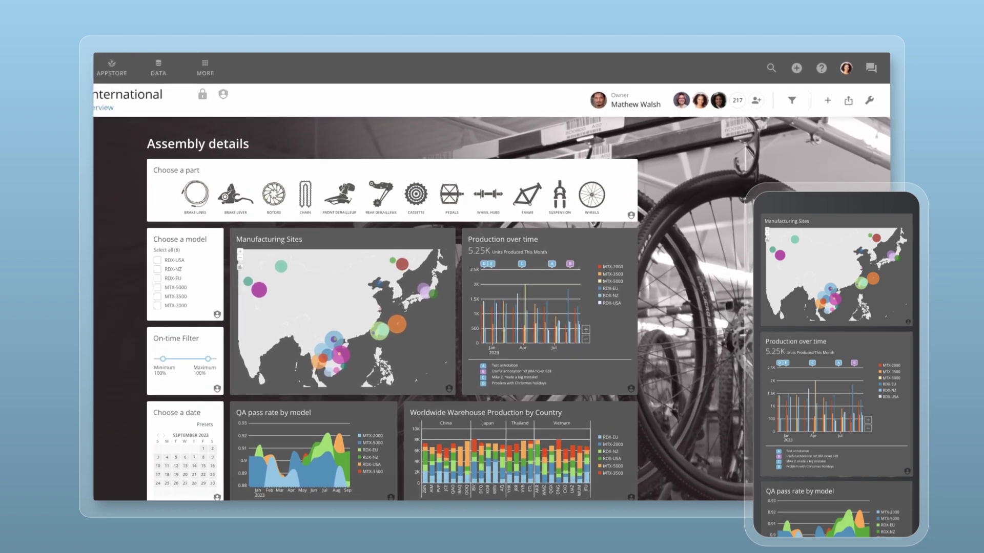
Send the dashboard now to a recipient, then choose Schedule as Report from sharing.
click(848, 101)
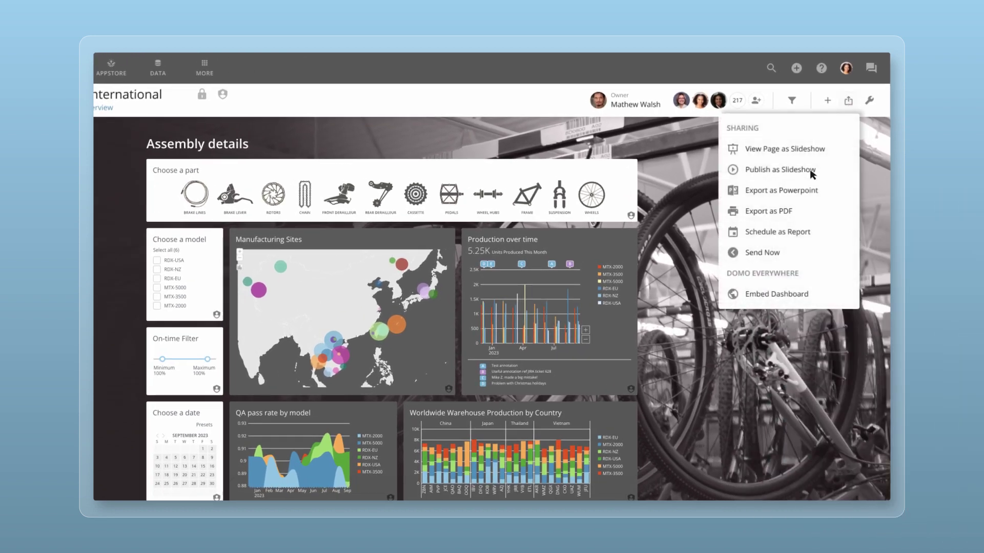
click(762, 253)
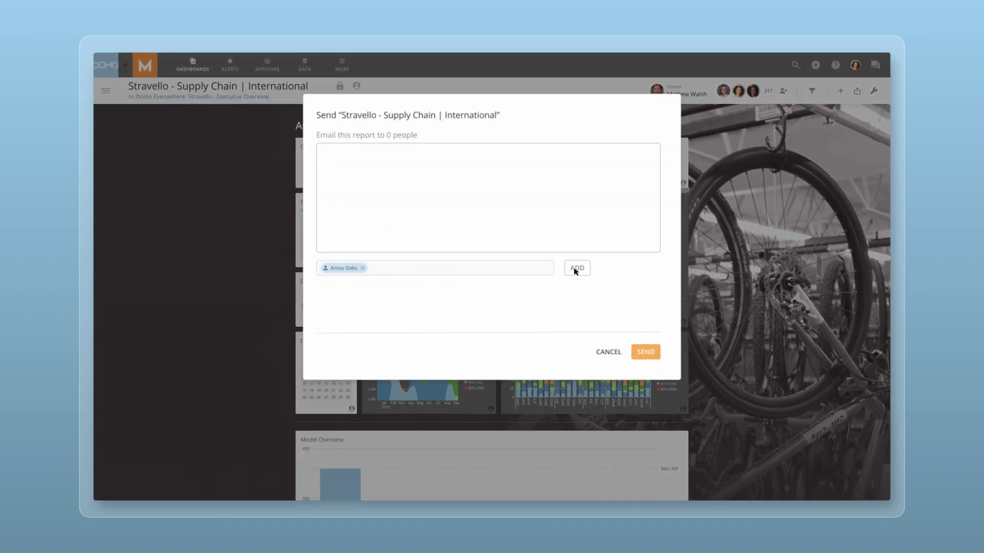
click(576, 269)
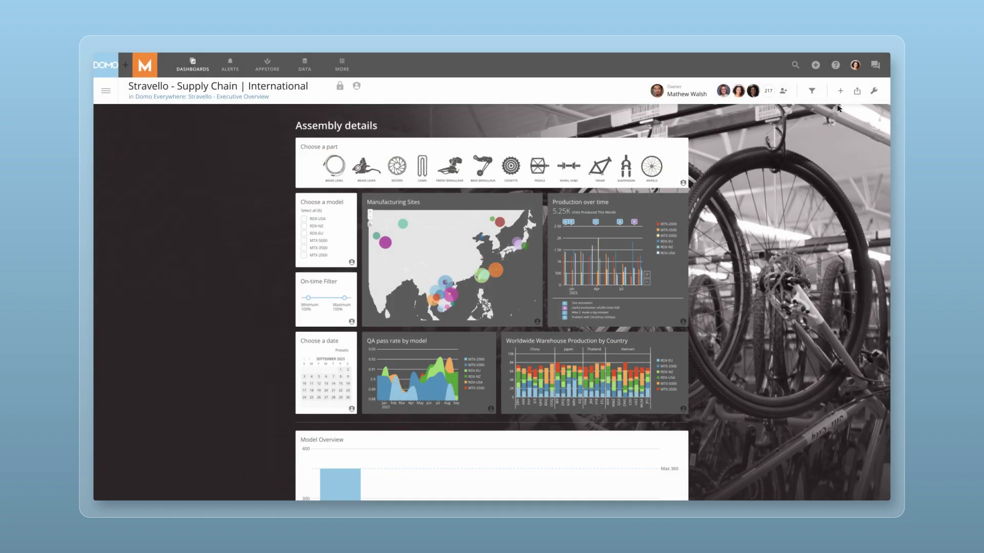
click(857, 90)
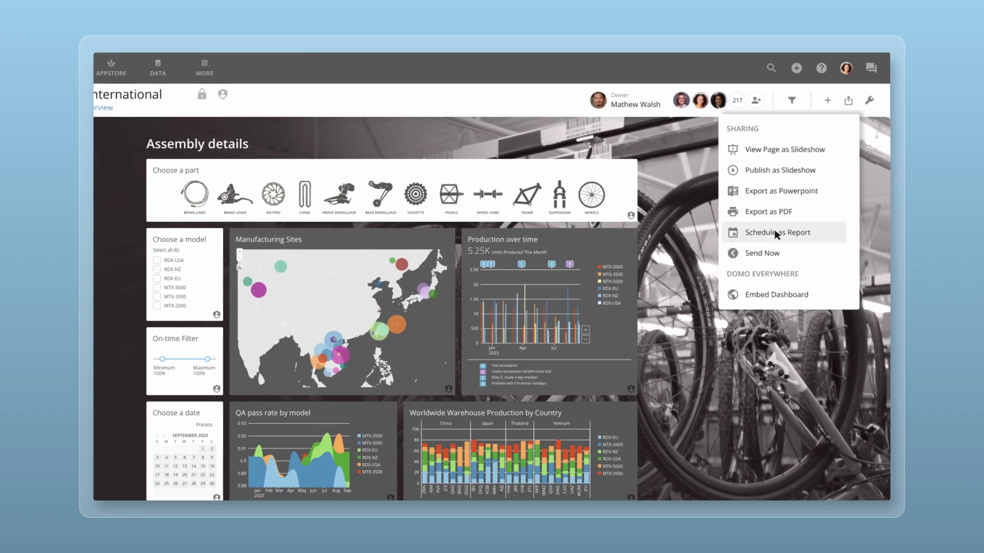
click(777, 233)
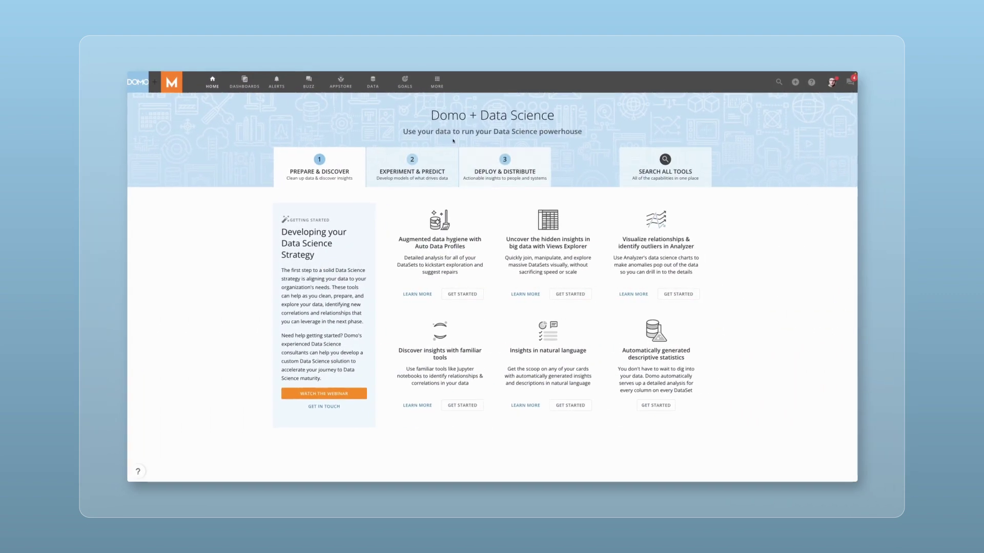
Go to Admin through MORE and open Roles under Governance.
click(436, 84)
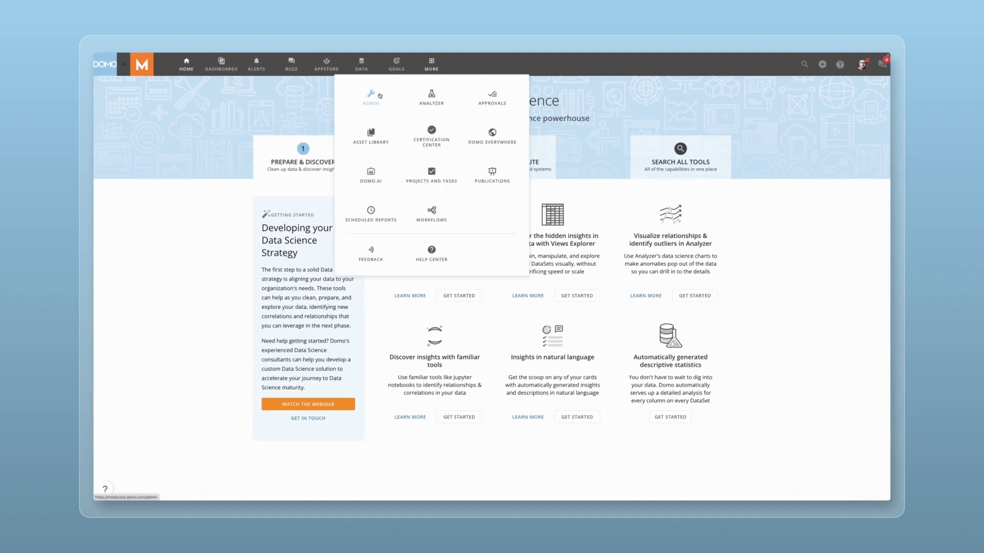
click(379, 95)
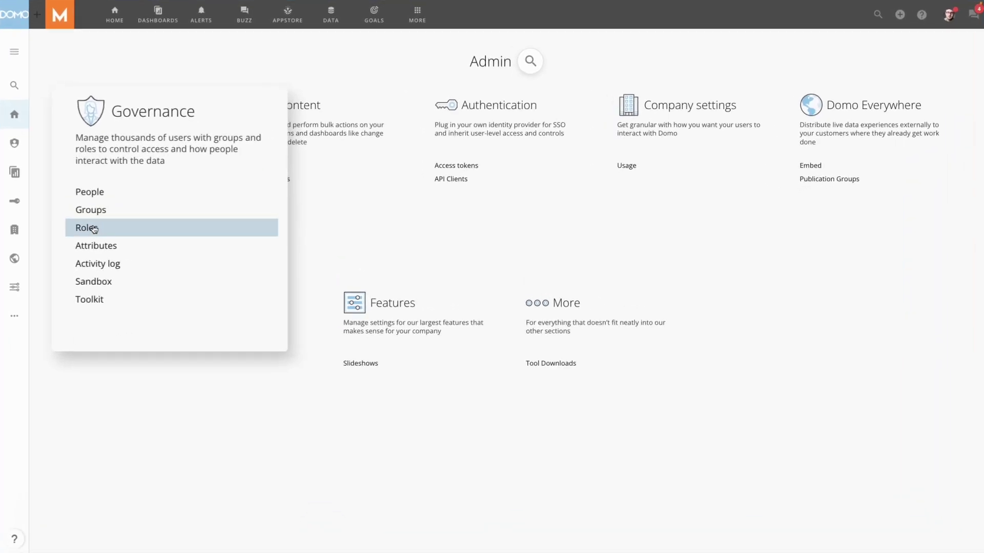
click(87, 228)
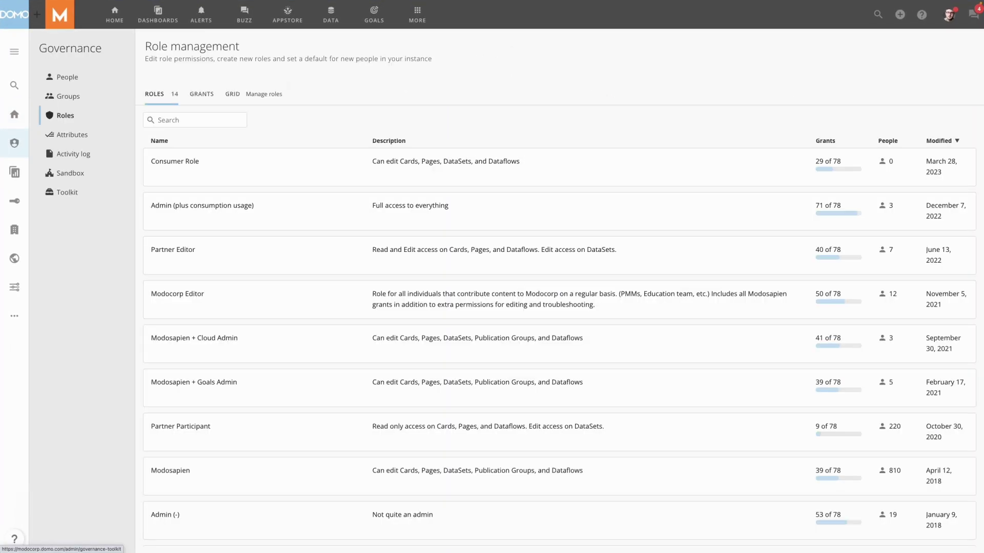